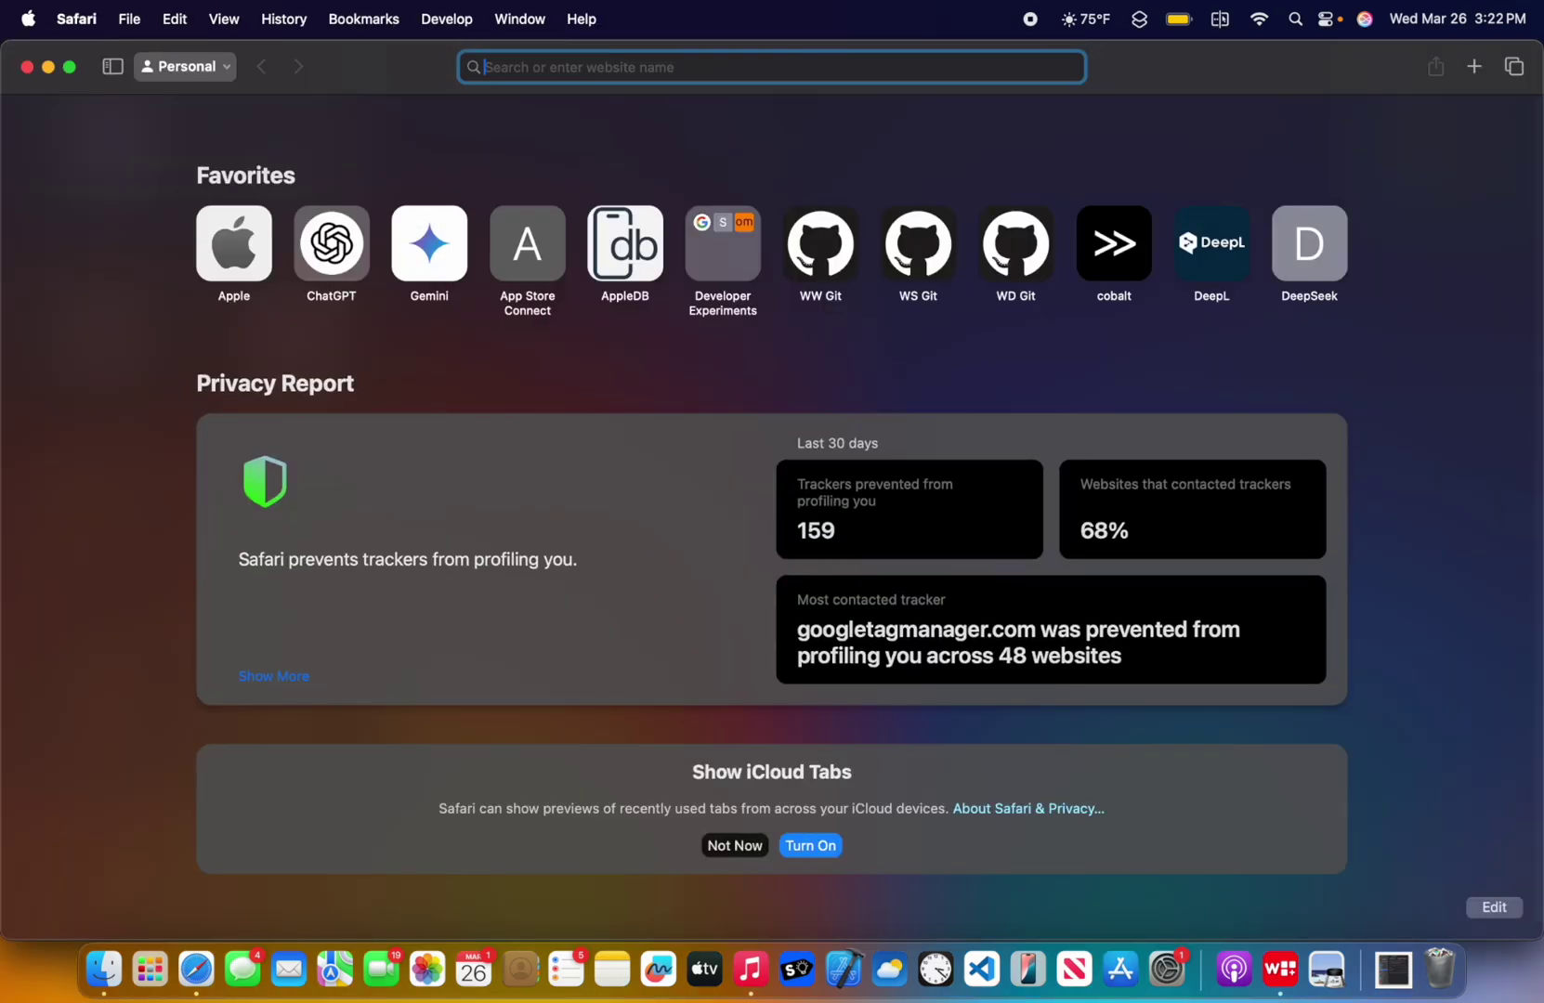
pyautogui.write('ap')
pyautogui.write('ple.com/')
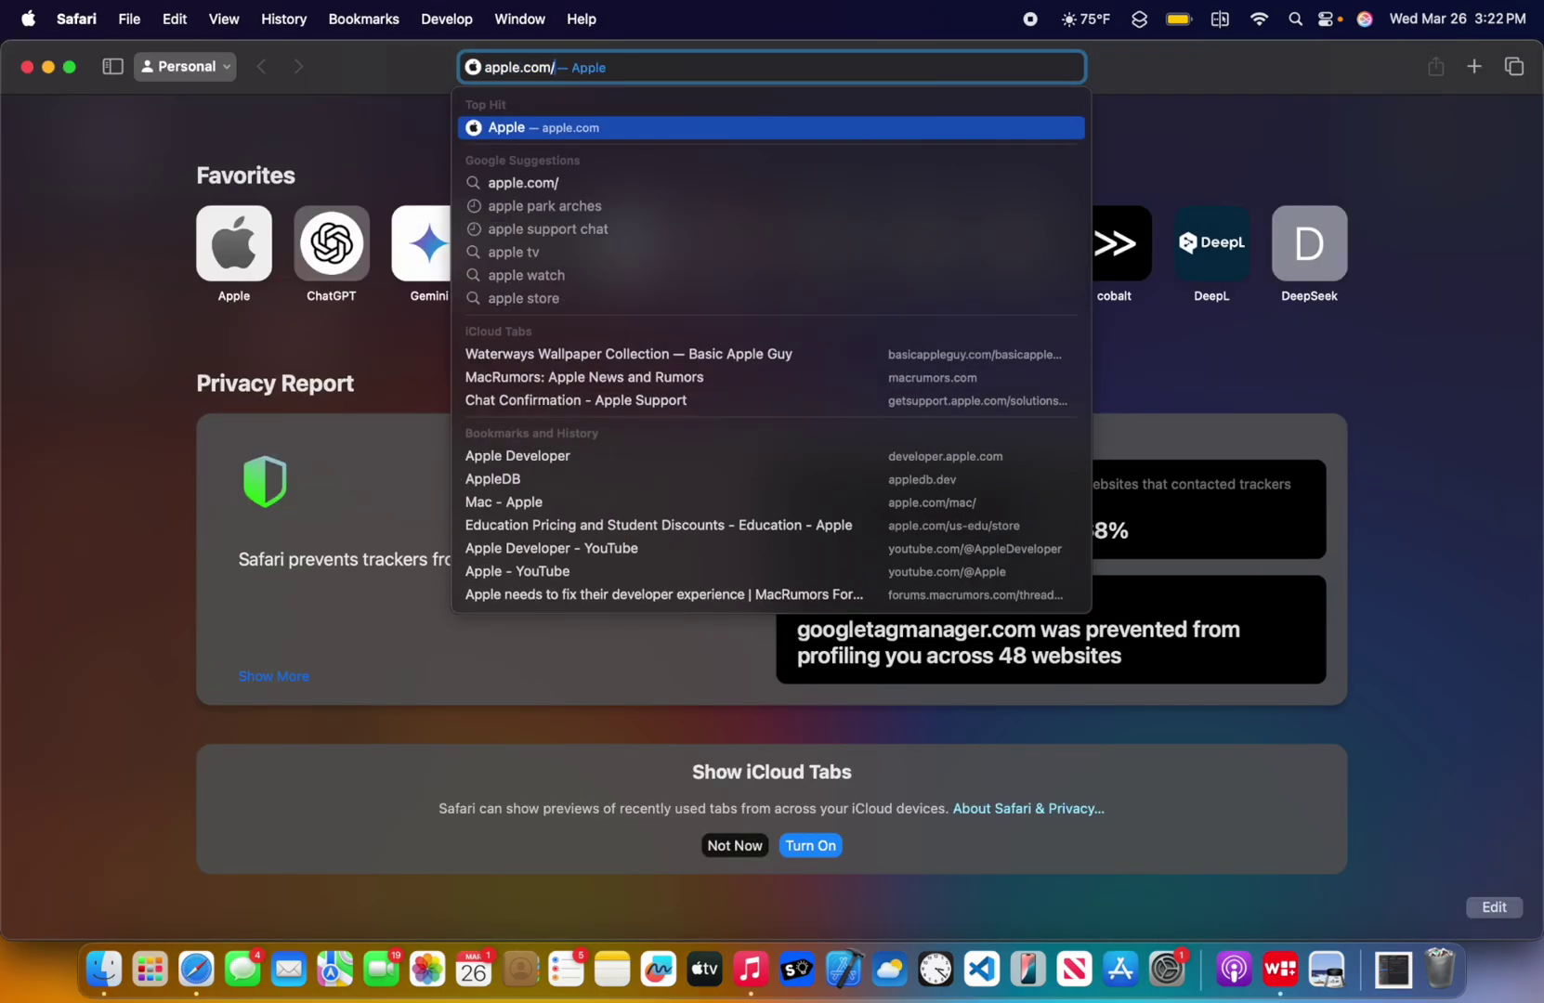
pyautogui.write('newsroom/')
# - Load apple.com/newsroom and read the AirPods Max lossless audio article, briefly highlighting its headline
pyautogui.press('Return')
pyautogui.click(996, 511)
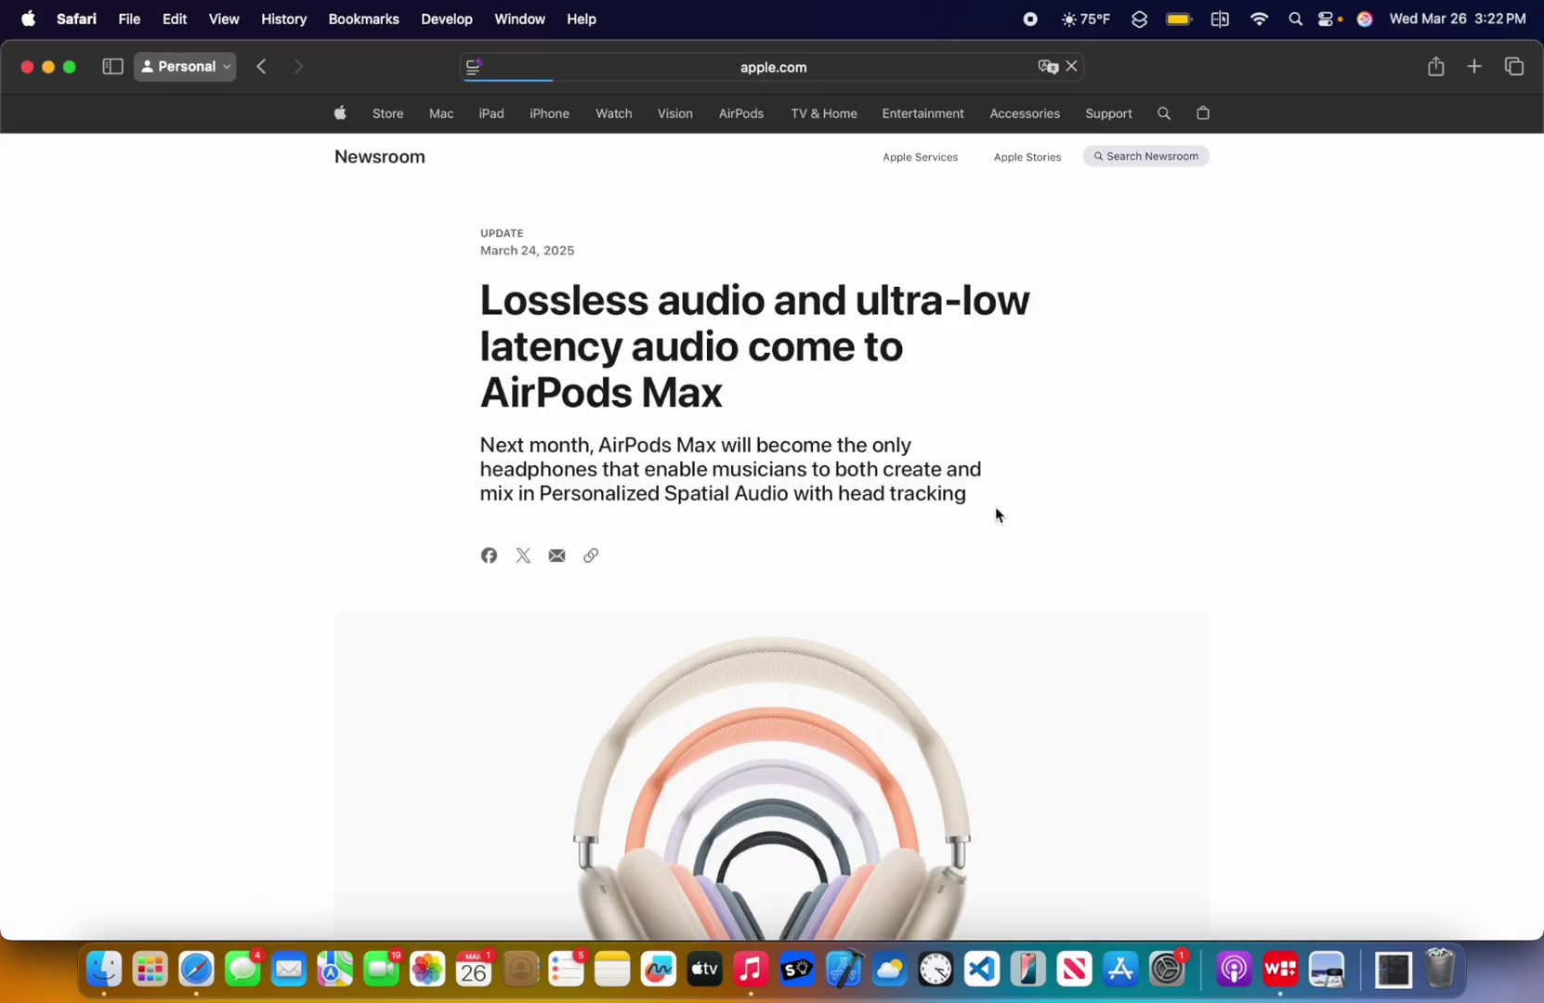
pyautogui.scroll(-5, 786, 569)
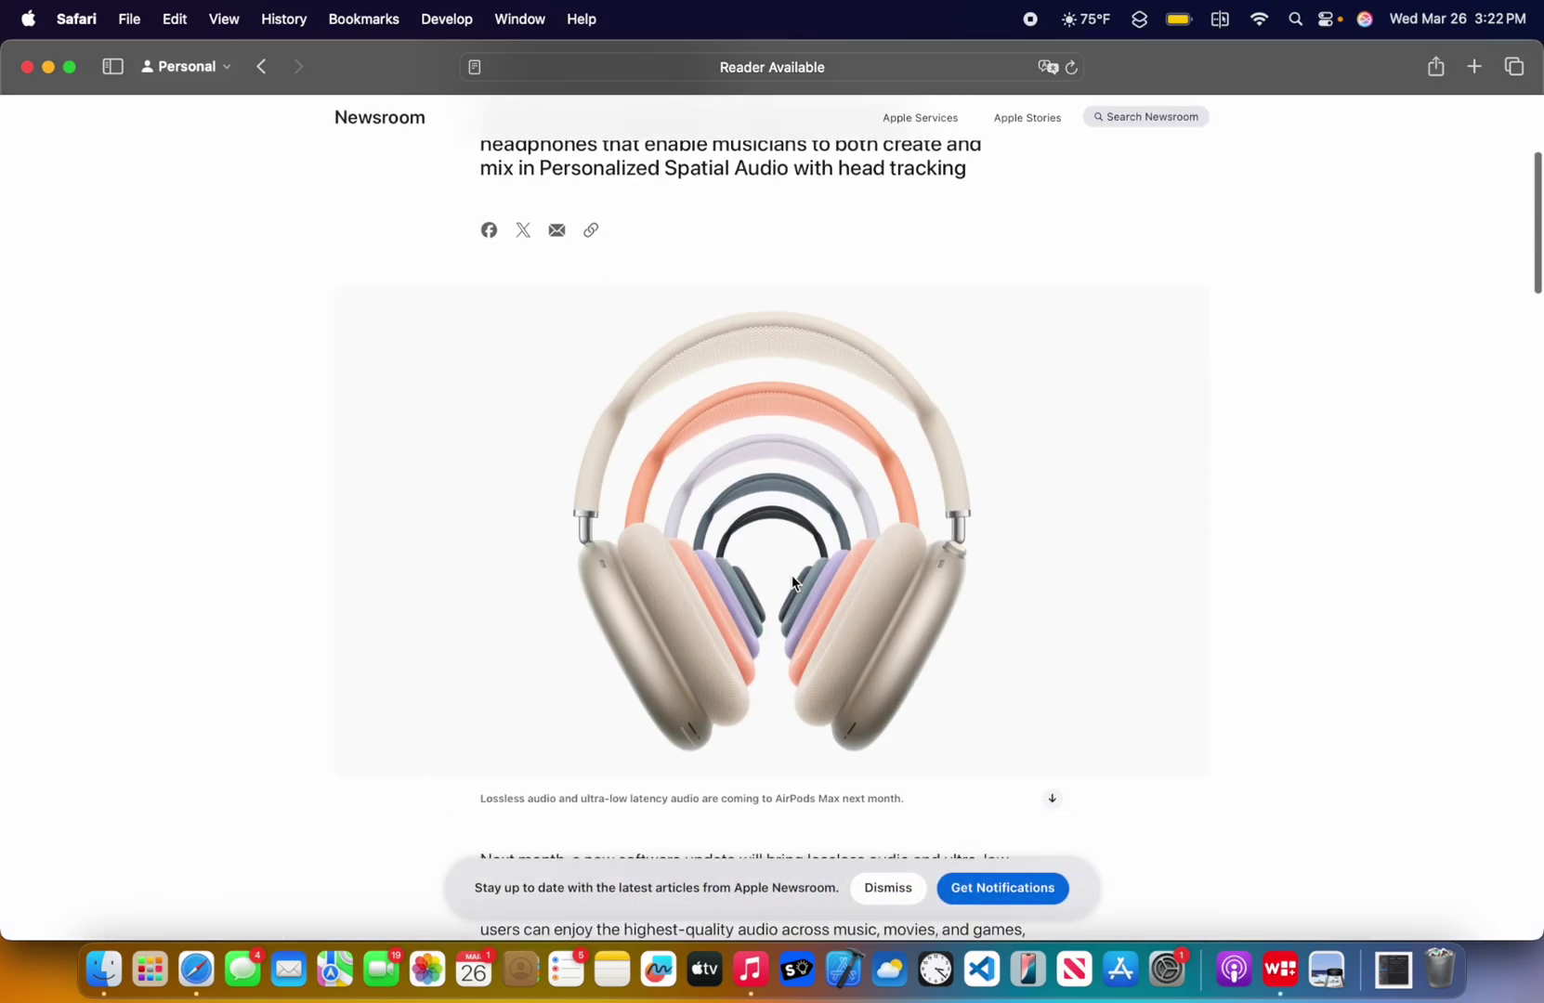
pyautogui.scroll(3, 785, 569)
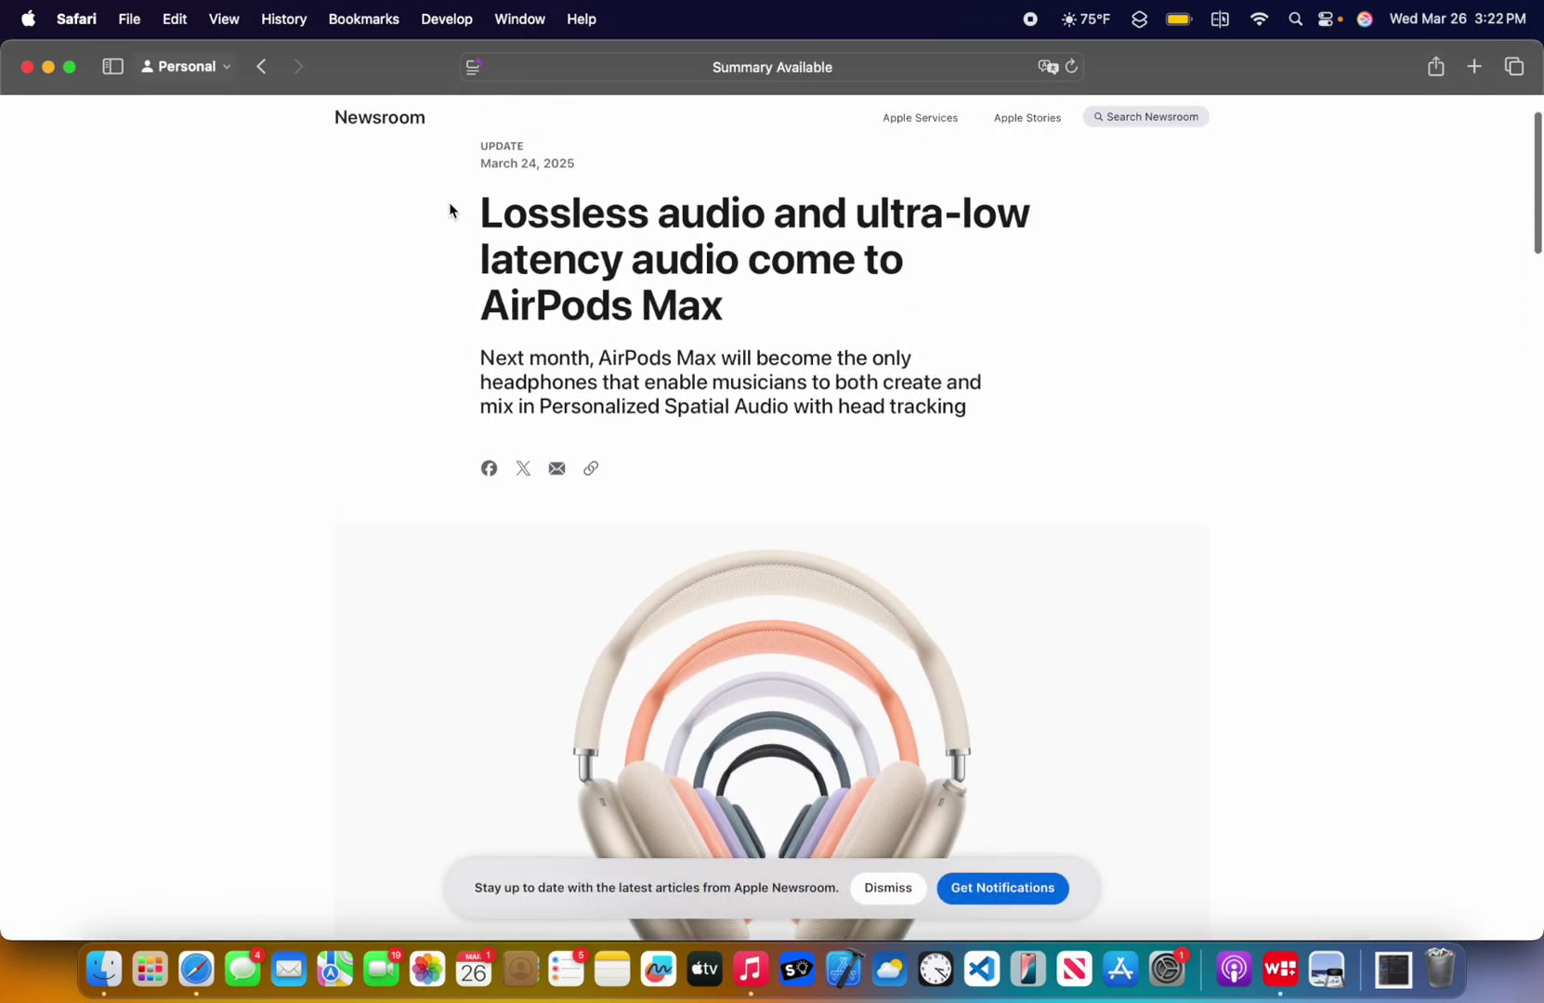
pyautogui.moveTo(450, 210); pyautogui.dragTo(845, 213)
pyautogui.click(760, 452)
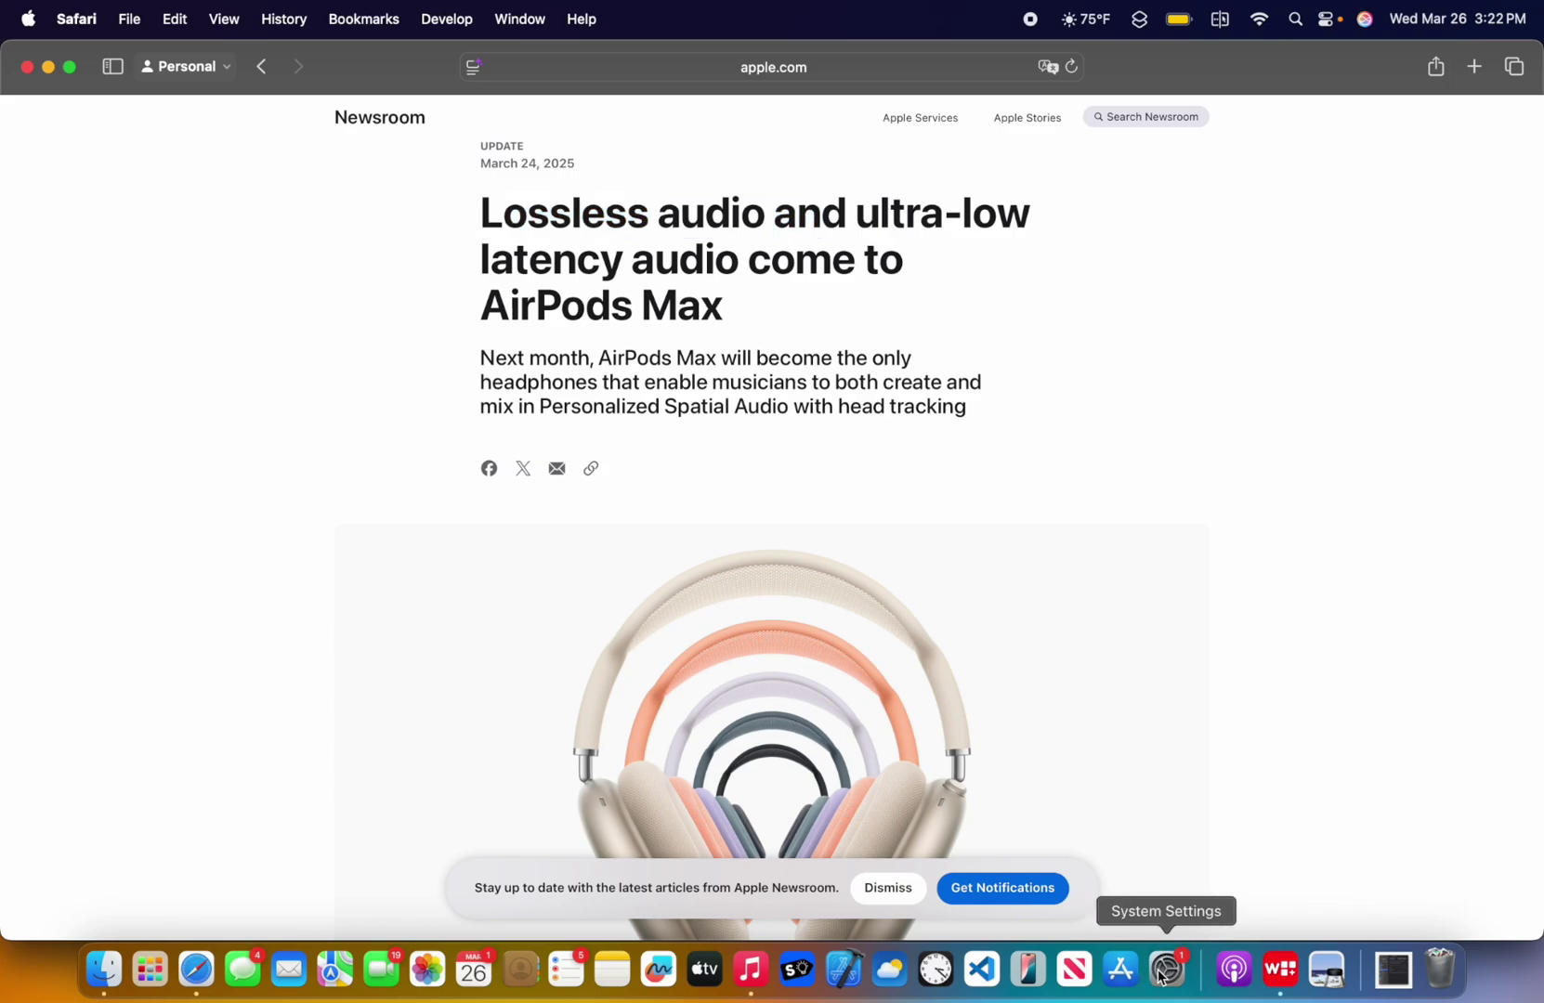
pyautogui.scroll(-5, 1380, 395)
pyautogui.scroll(-5, 1378, 393)
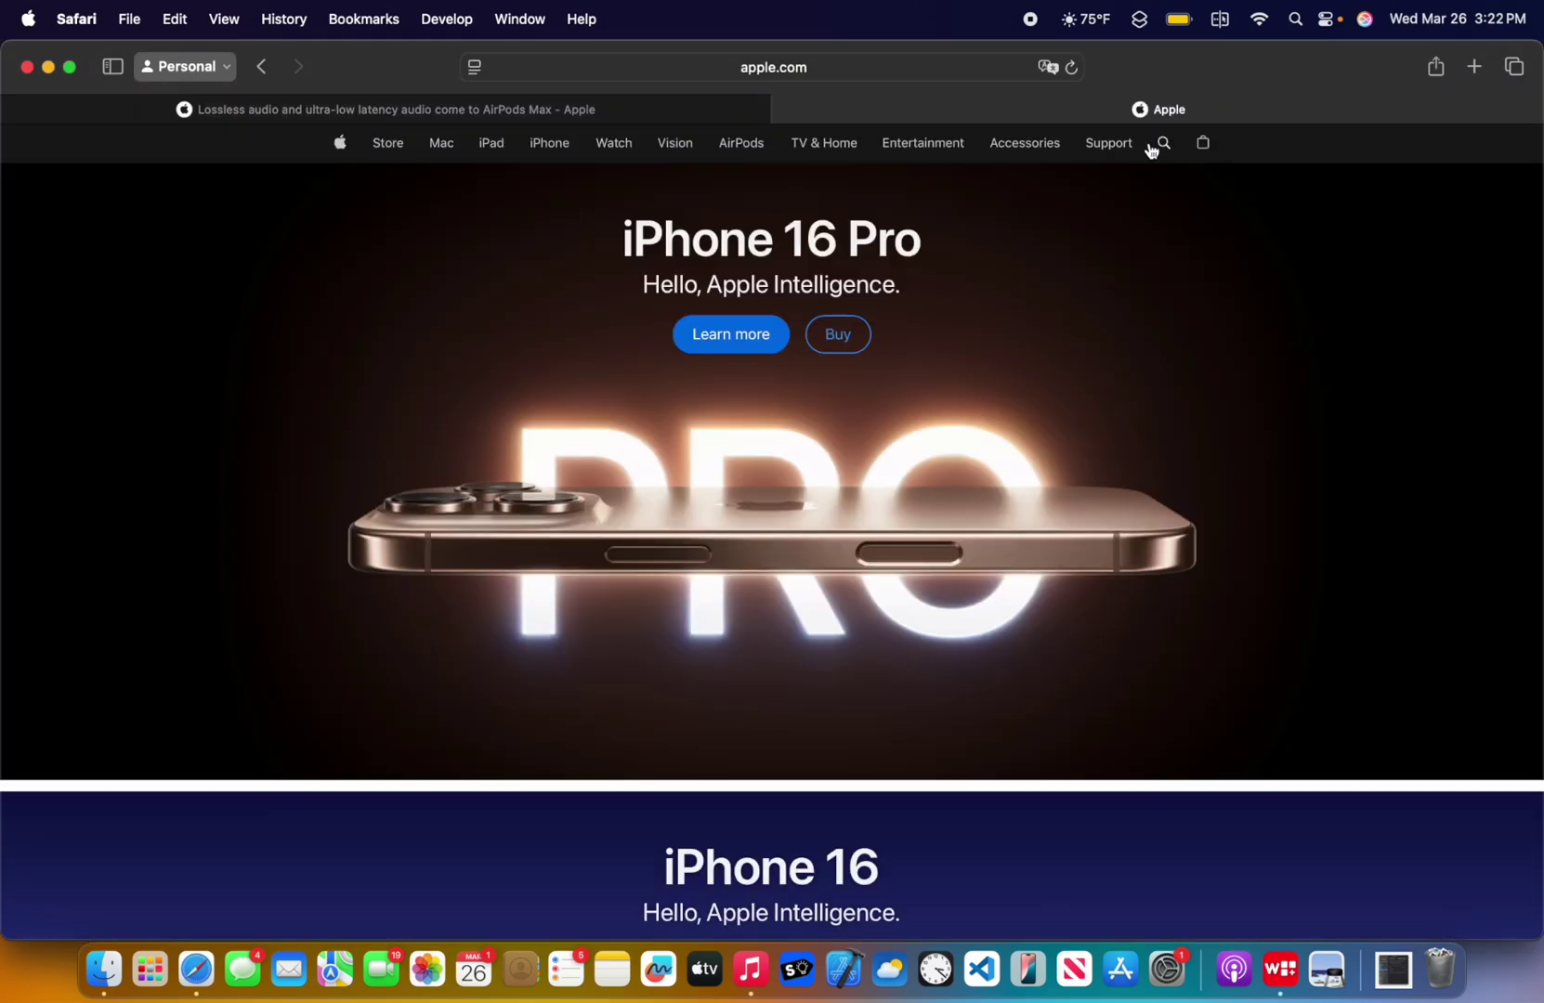
pyautogui.moveTo(1024, 143)
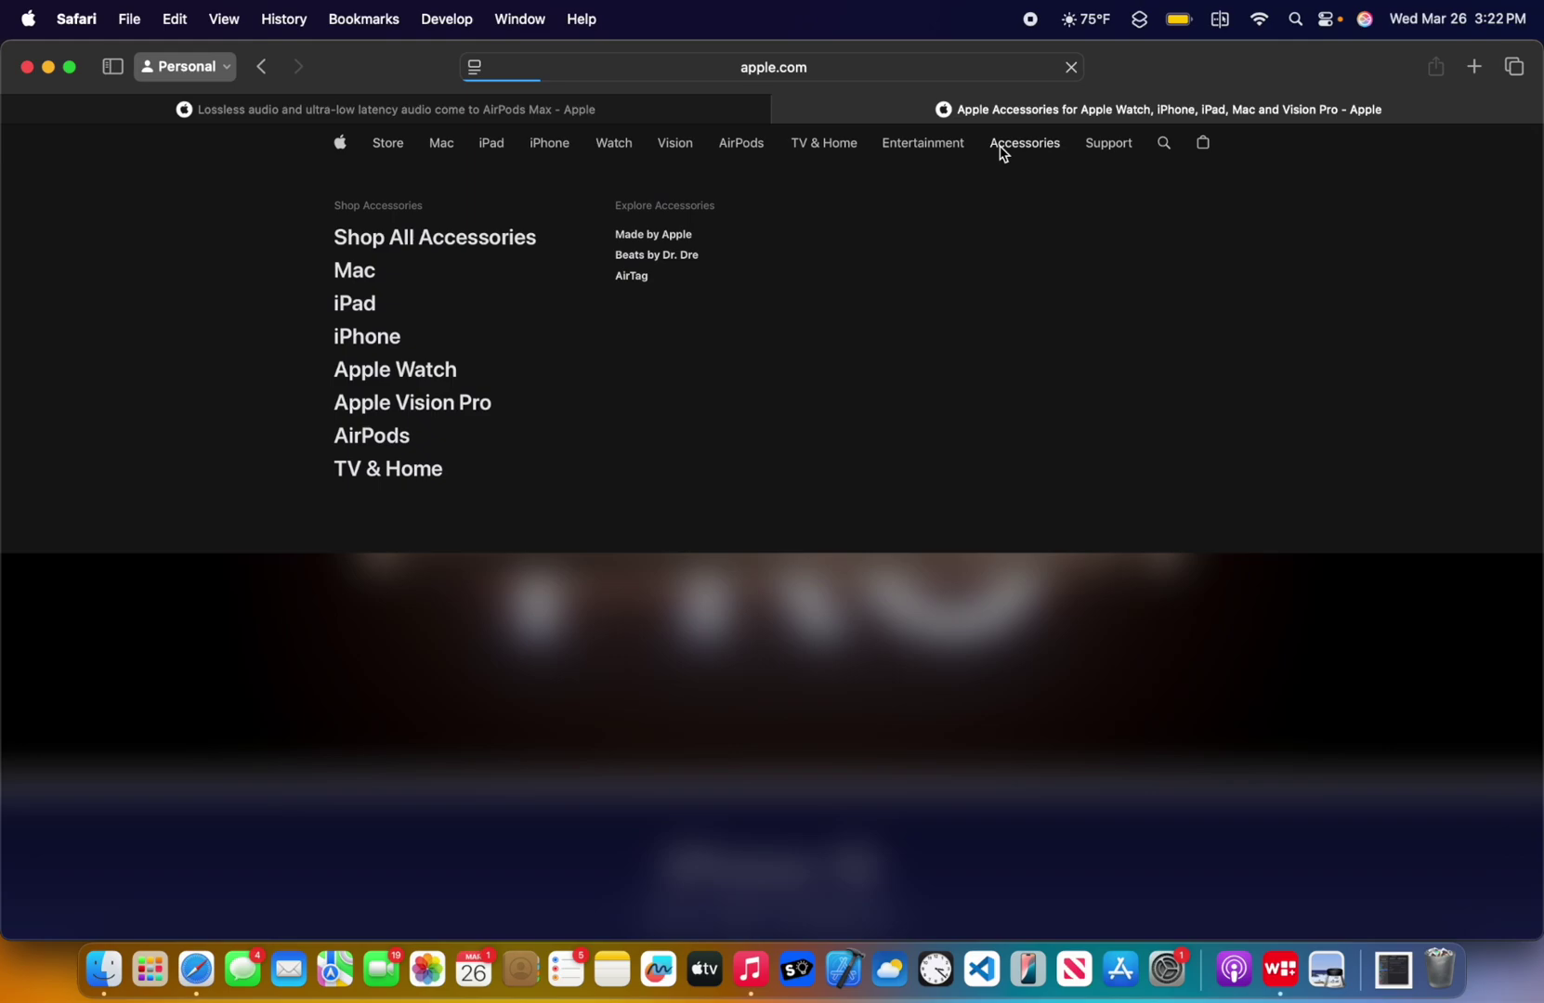
pyautogui.scroll(-5, 931, 652)
pyautogui.scroll(-2, 931, 652)
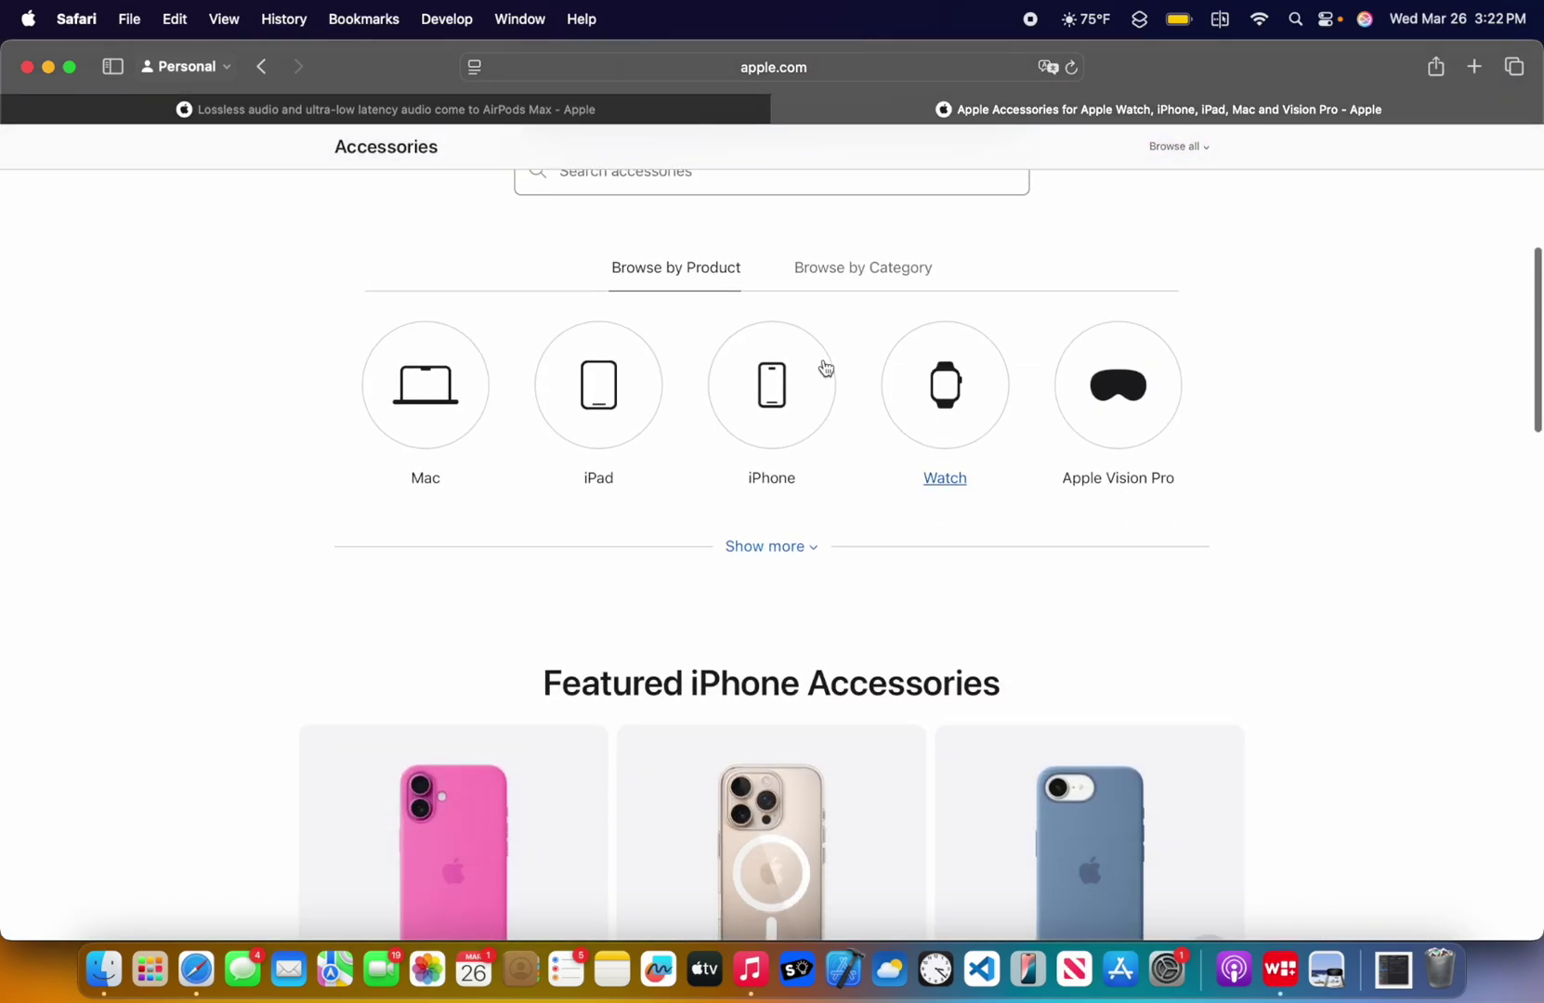
pyautogui.scroll(-1, 916, 277)
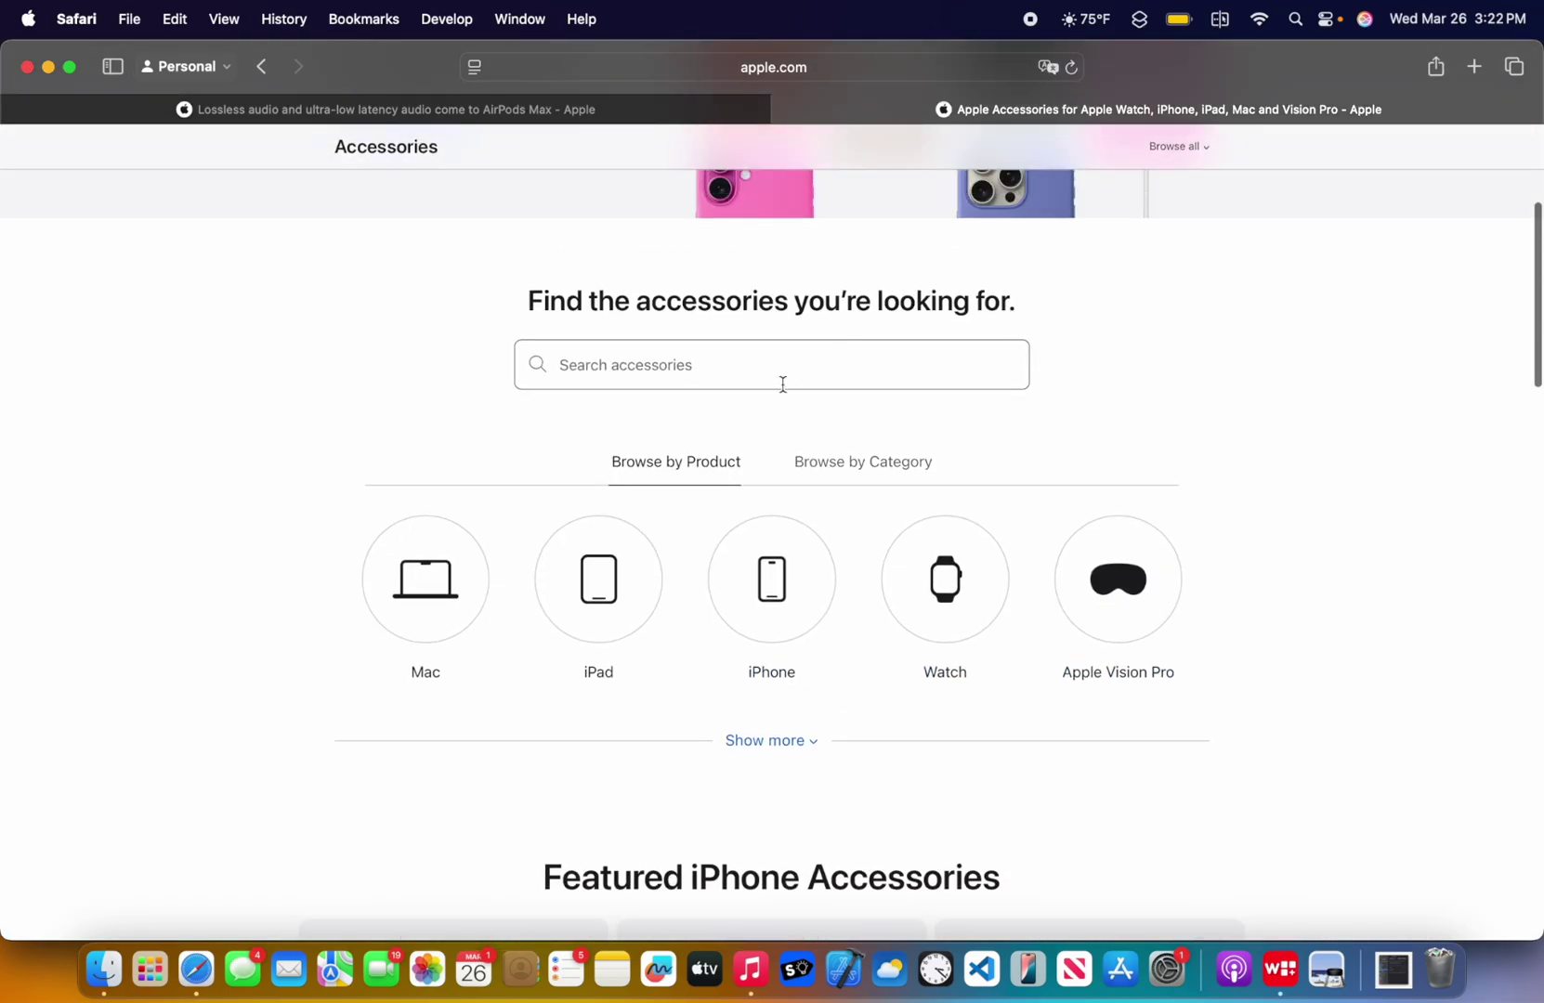
# - Continue from the Apple navigation toward the Accessories page in a new tab
pyautogui.click(771, 362)
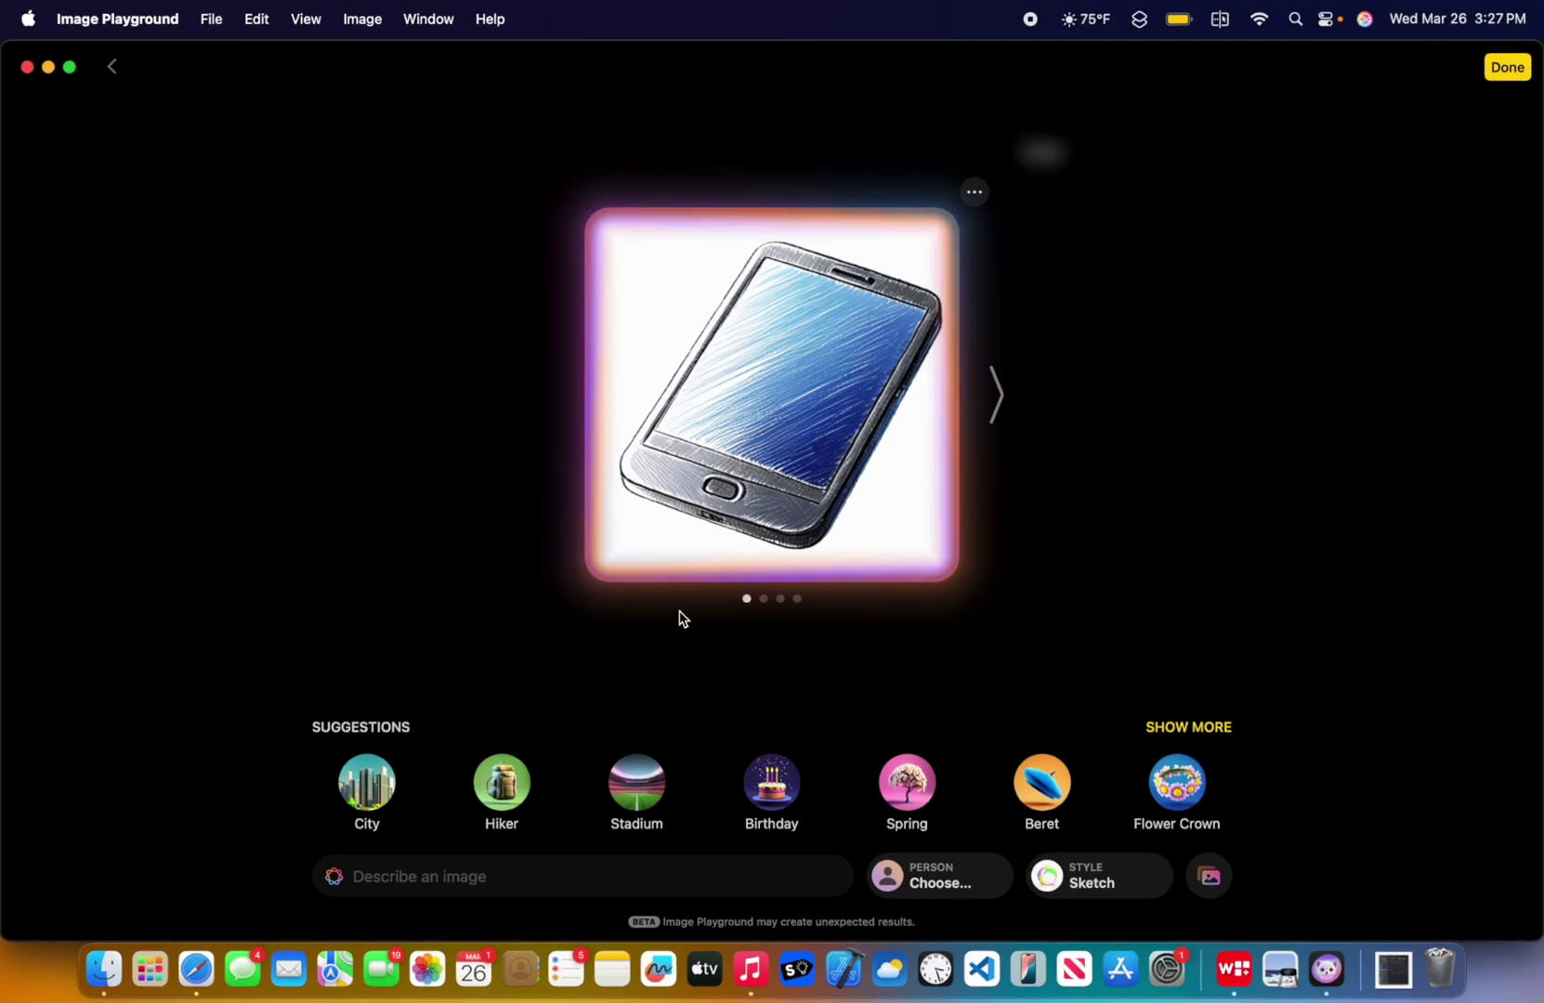
# - Review the generated phone image's options menu and step to the next image variant
pyautogui.click(973, 193)
pyautogui.click(974, 193)
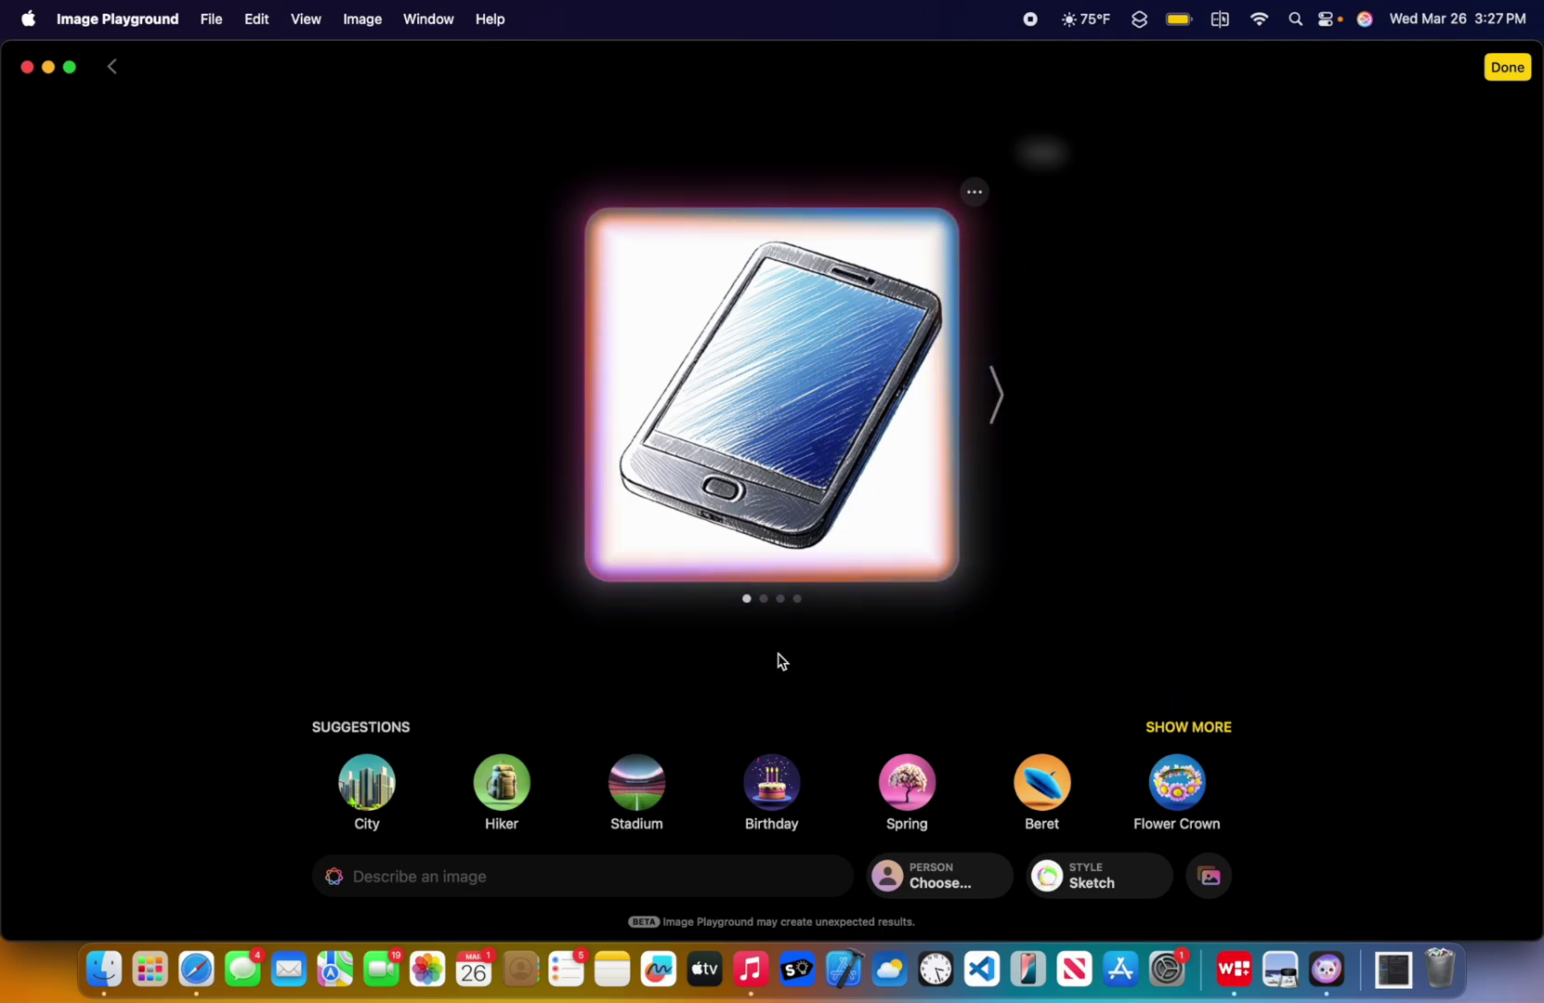
pyautogui.click(975, 194)
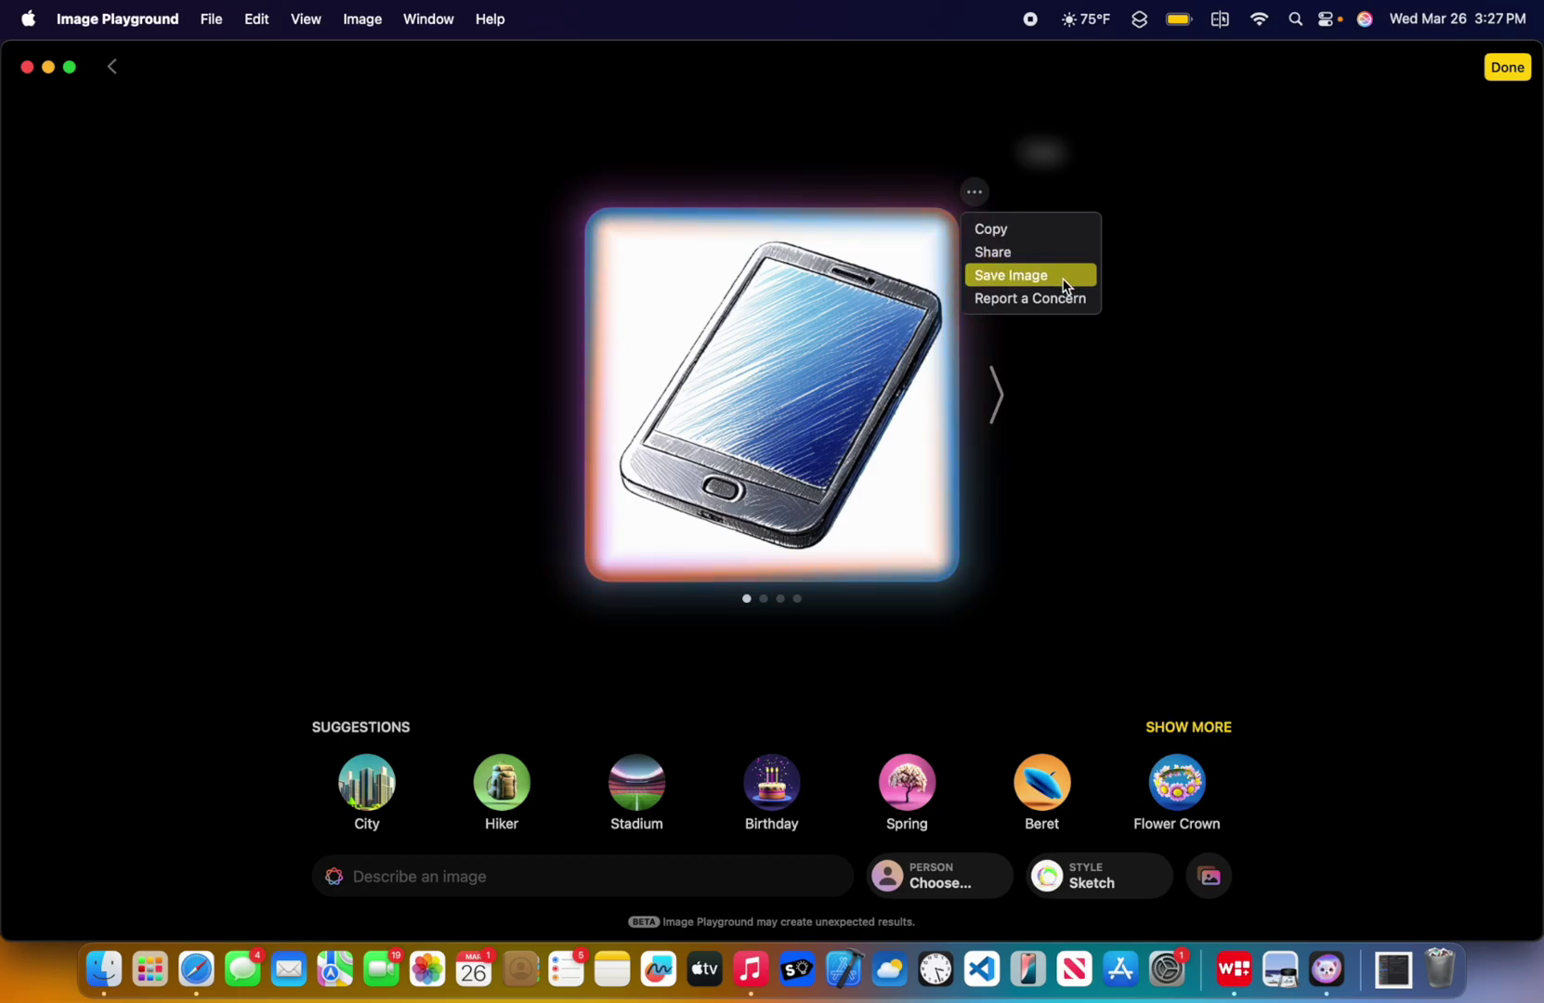
pyautogui.click(996, 395)
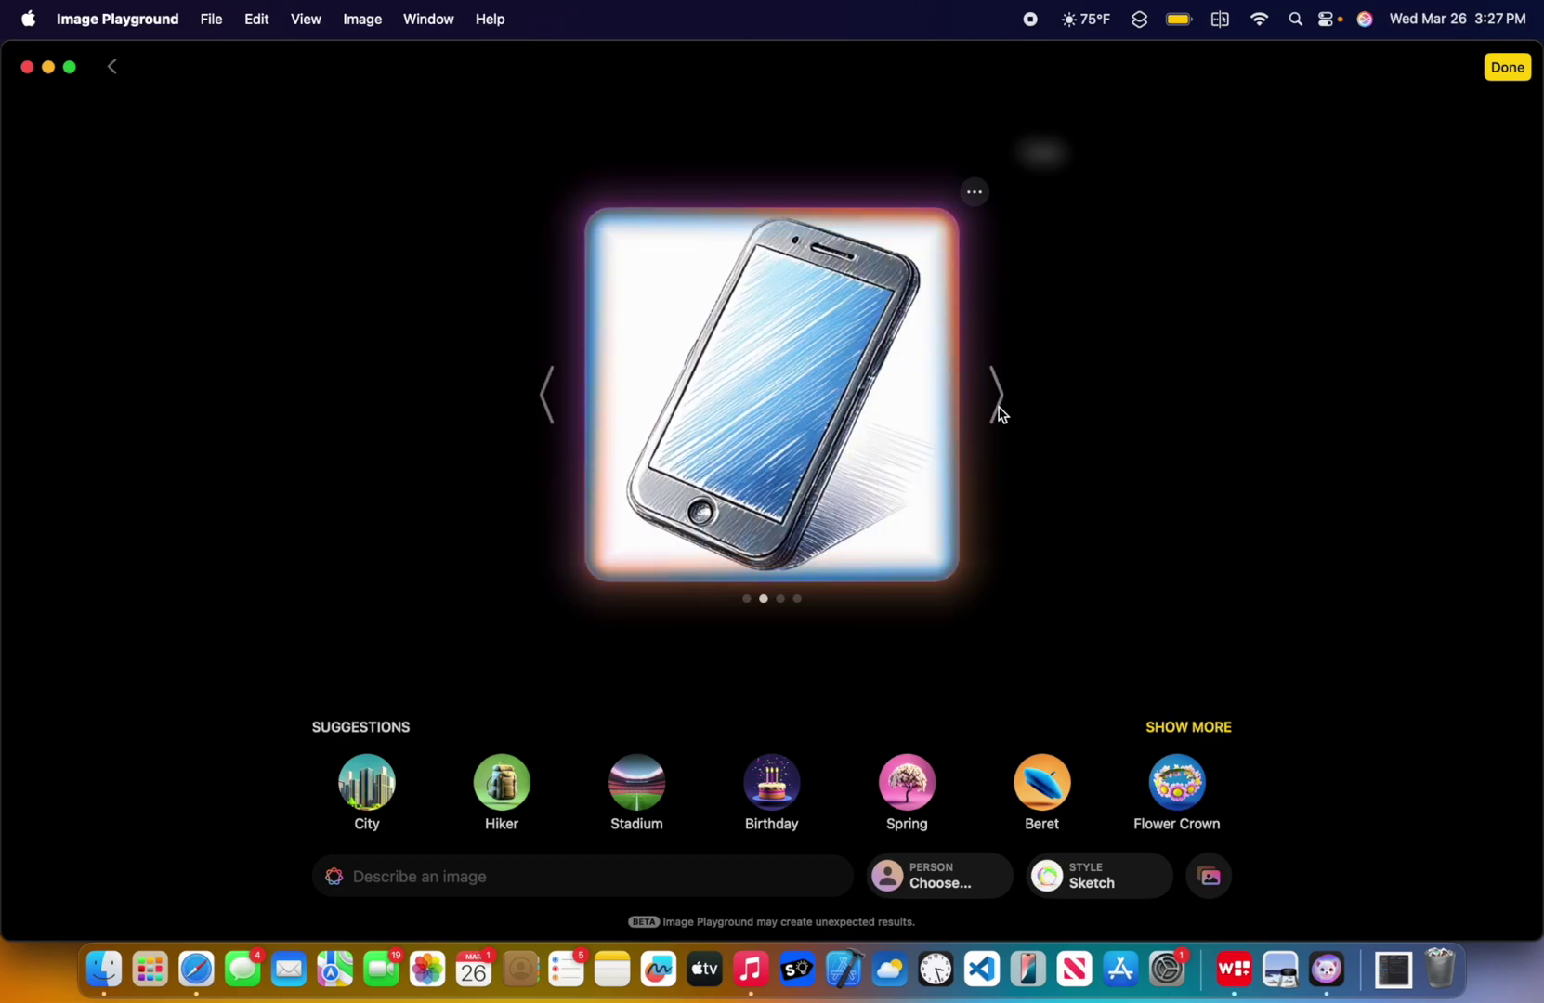
pyautogui.click(996, 404)
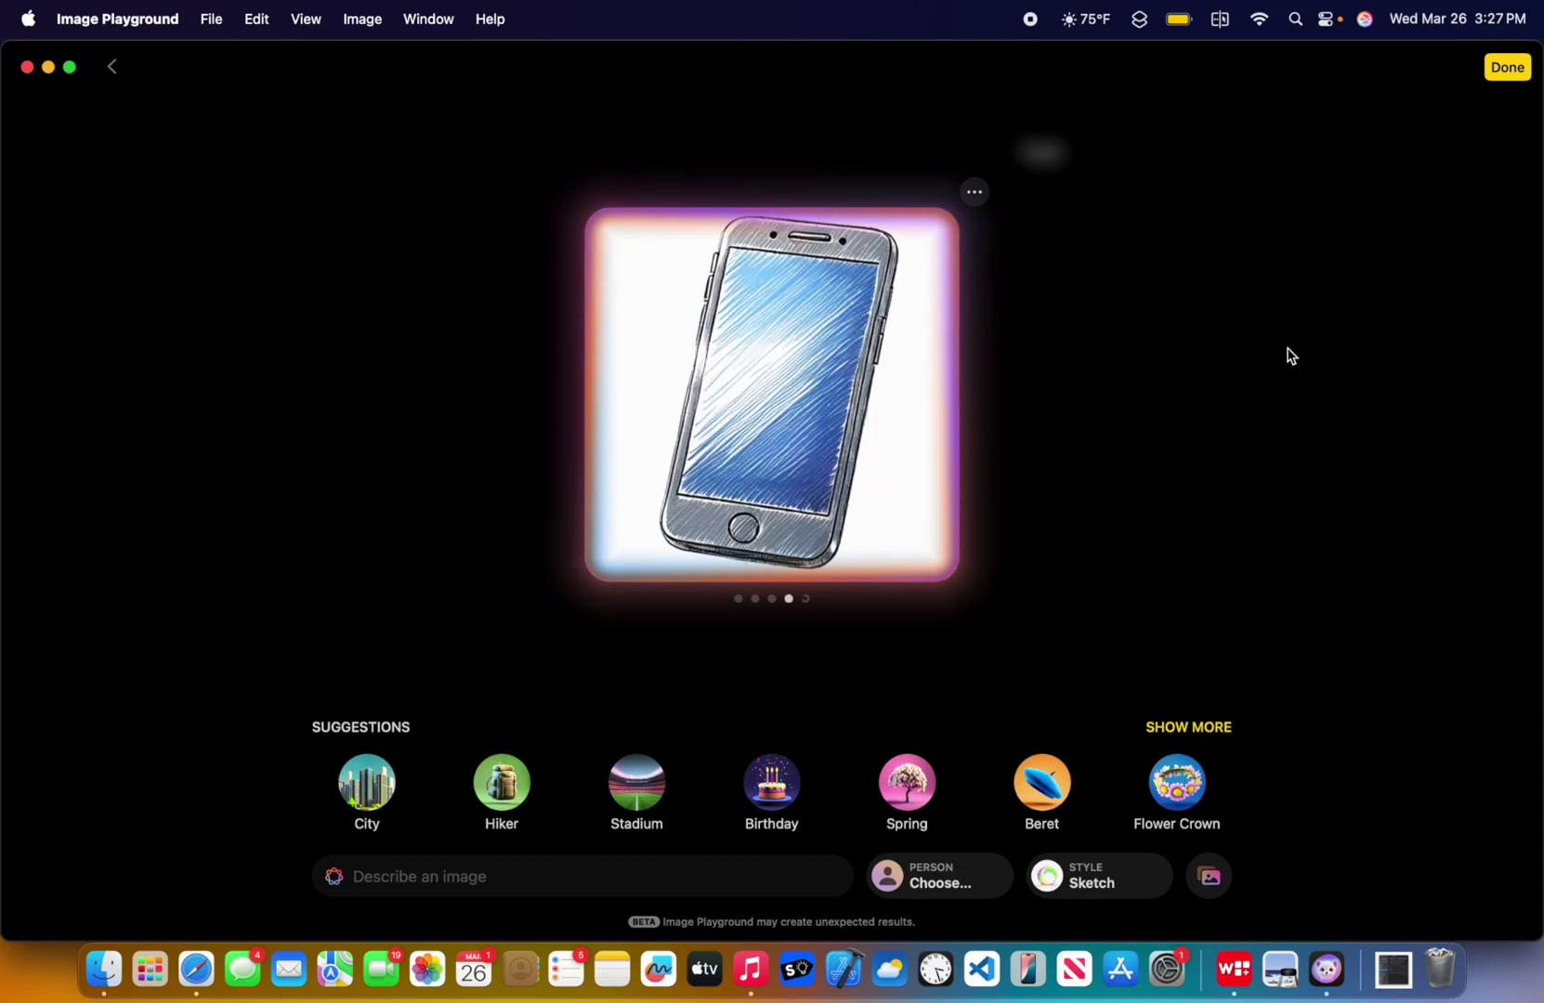
# - Keep the chosen sketch-style phone image with Done and show the viewer's more-actions menu
pyautogui.click(1507, 71)
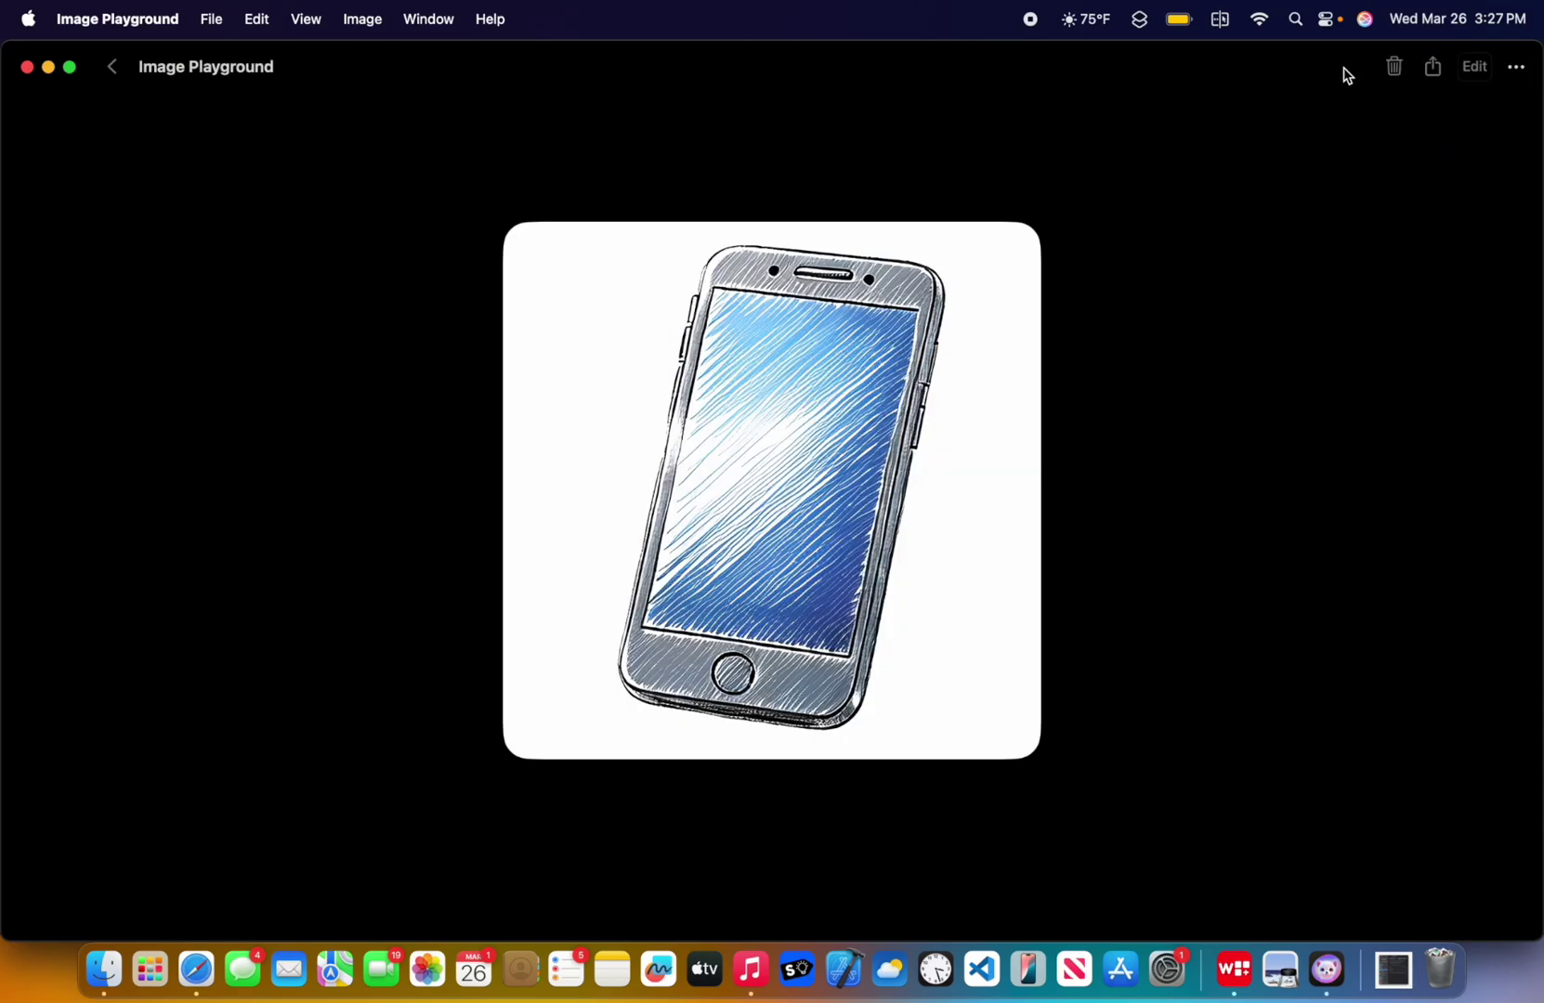
pyautogui.click(1516, 67)
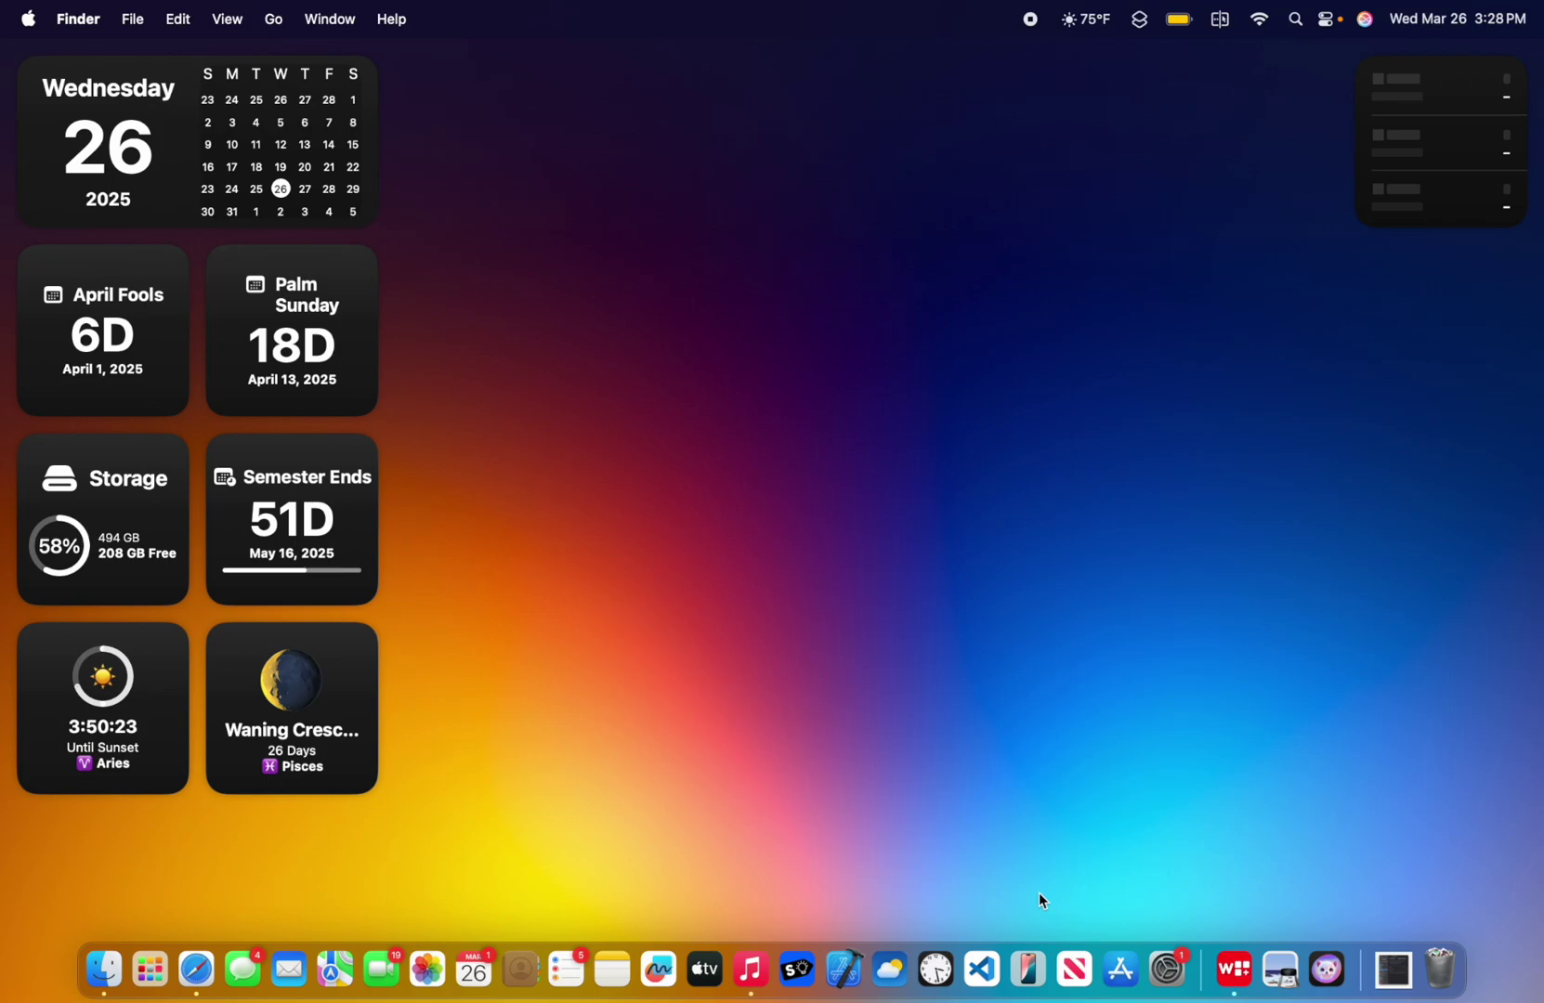
pyautogui.rightClick(981, 408)
pyautogui.click(1024, 502)
pyautogui.press('Escape')
pyautogui.moveTo(43, 132); pyautogui.dragTo(758, 369)
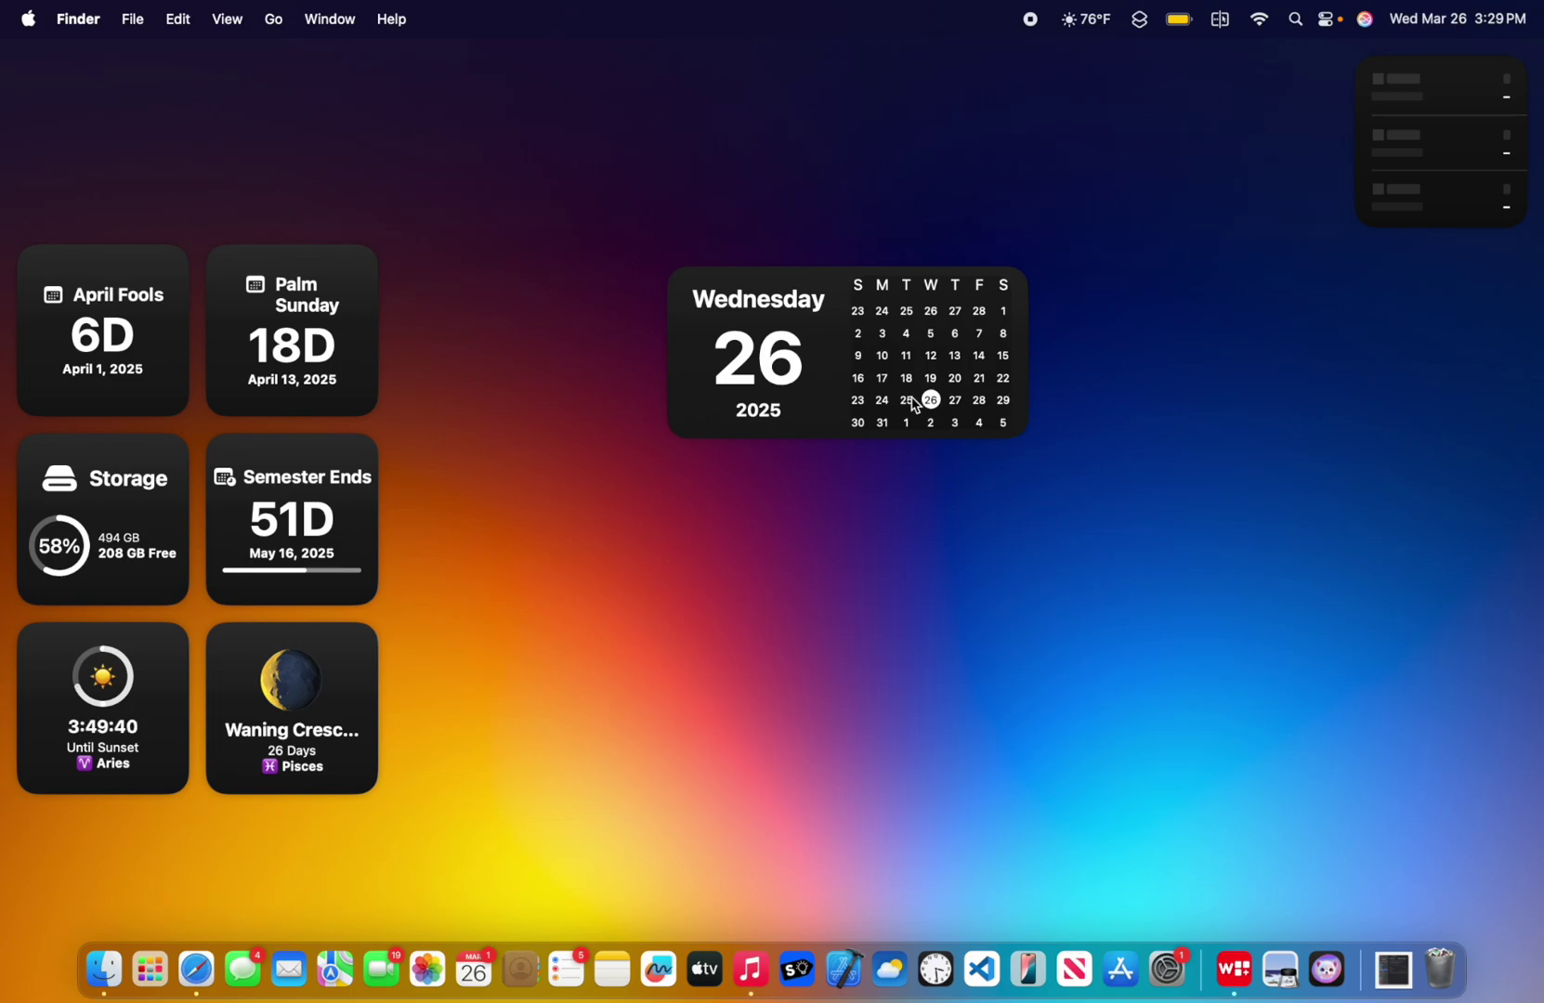
pyautogui.moveTo(850, 409); pyautogui.dragTo(200, 200)
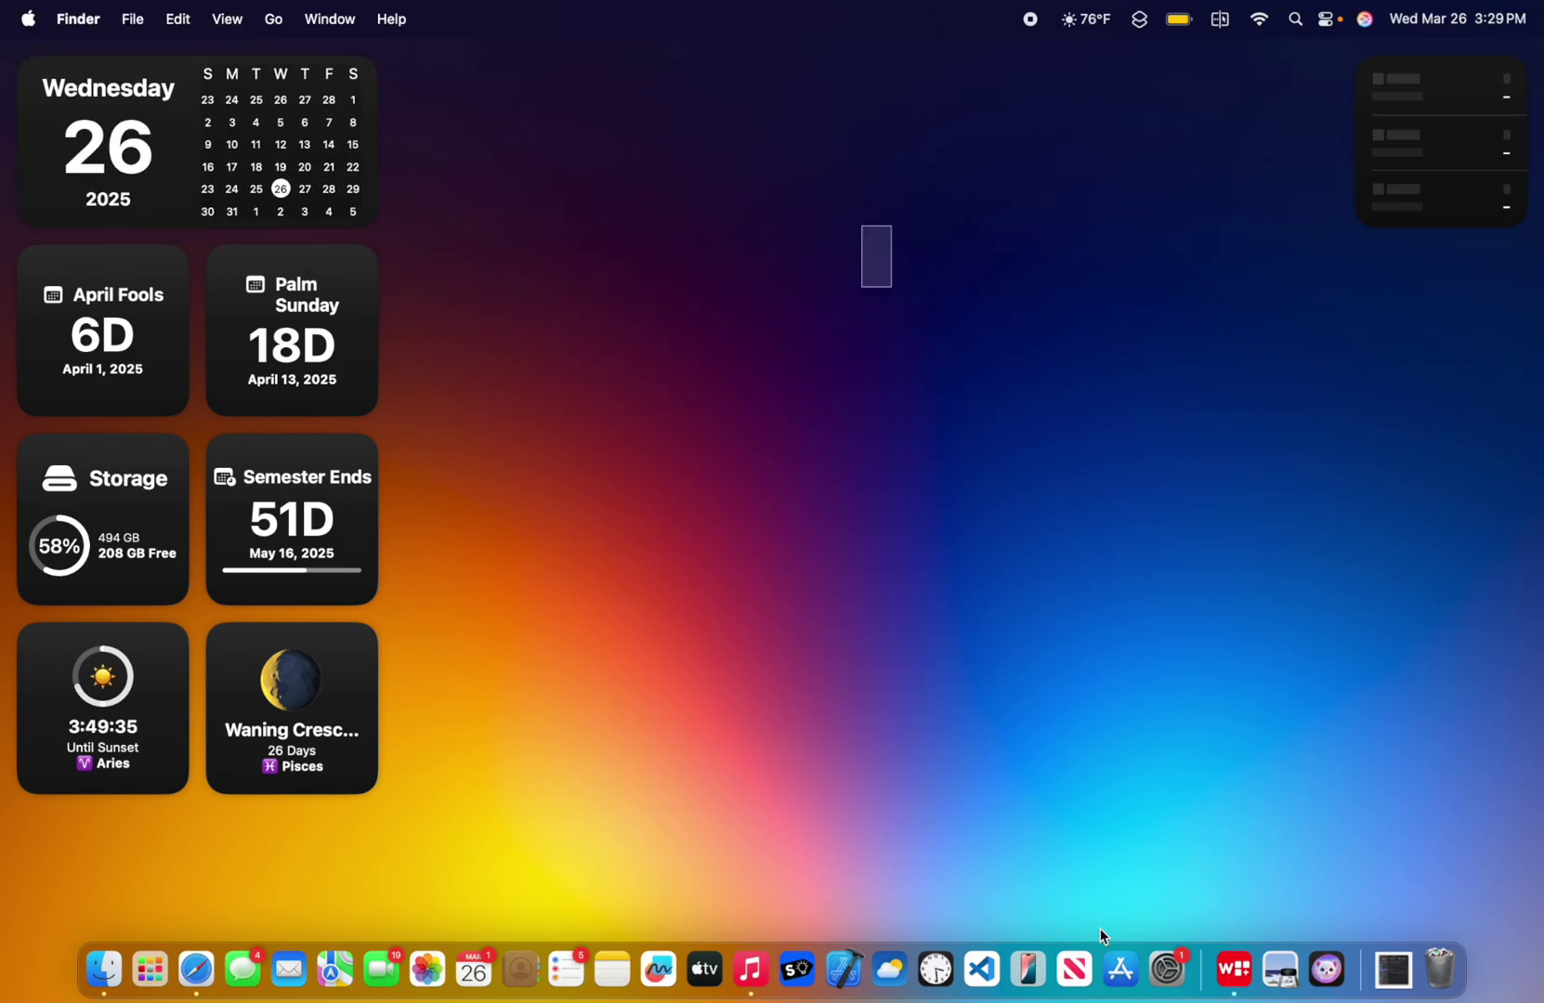